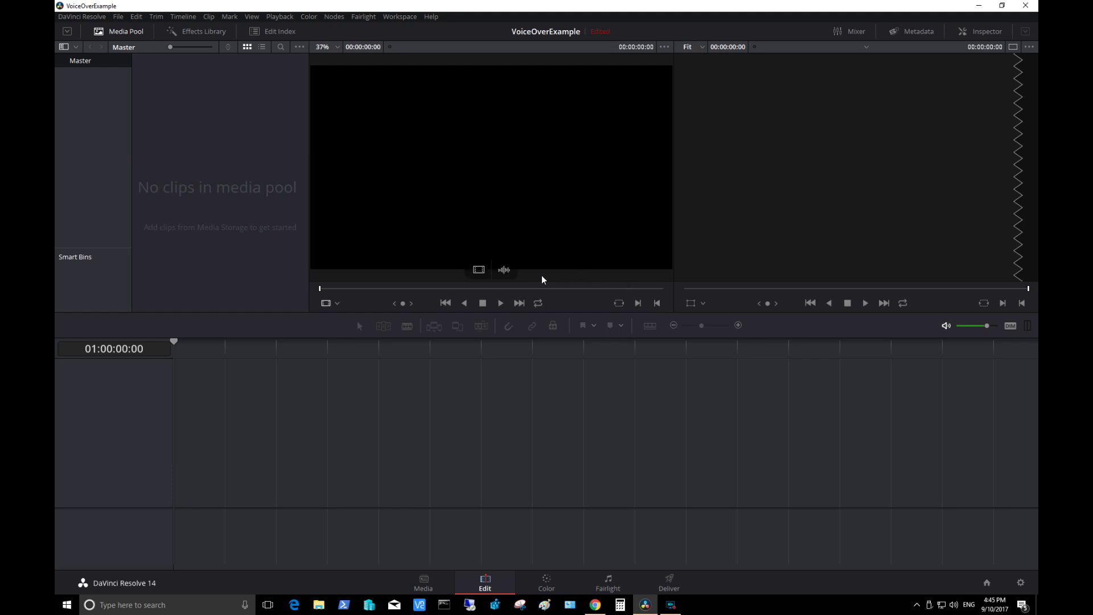
Import the EstablishingCourse clip, drop it into a new Timeline 1, and view it on Fairlight.
right_click(182, 123)
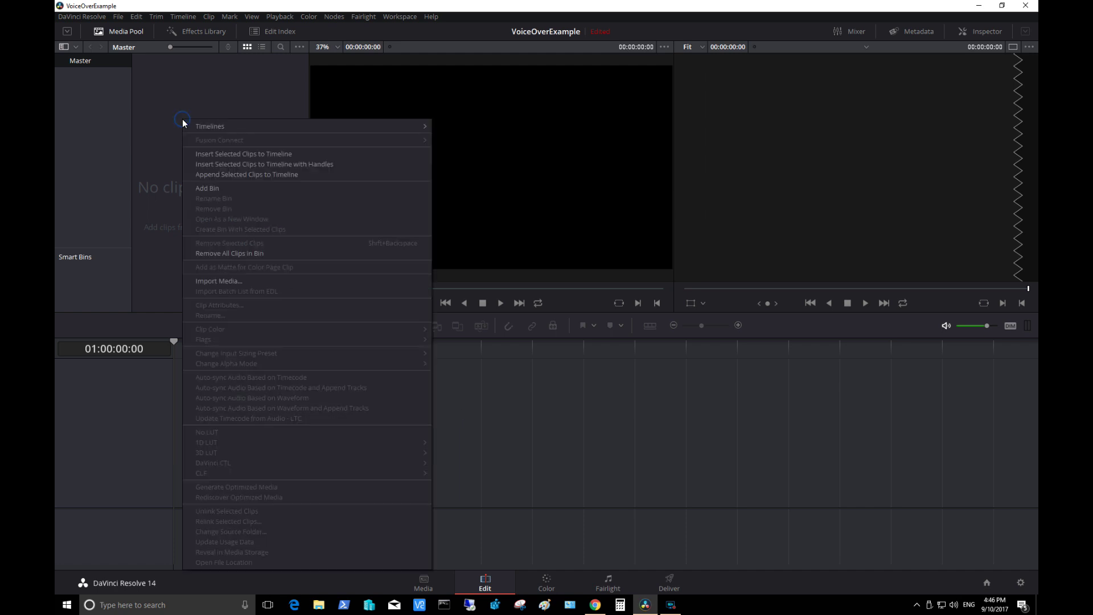
left_click(218, 282)
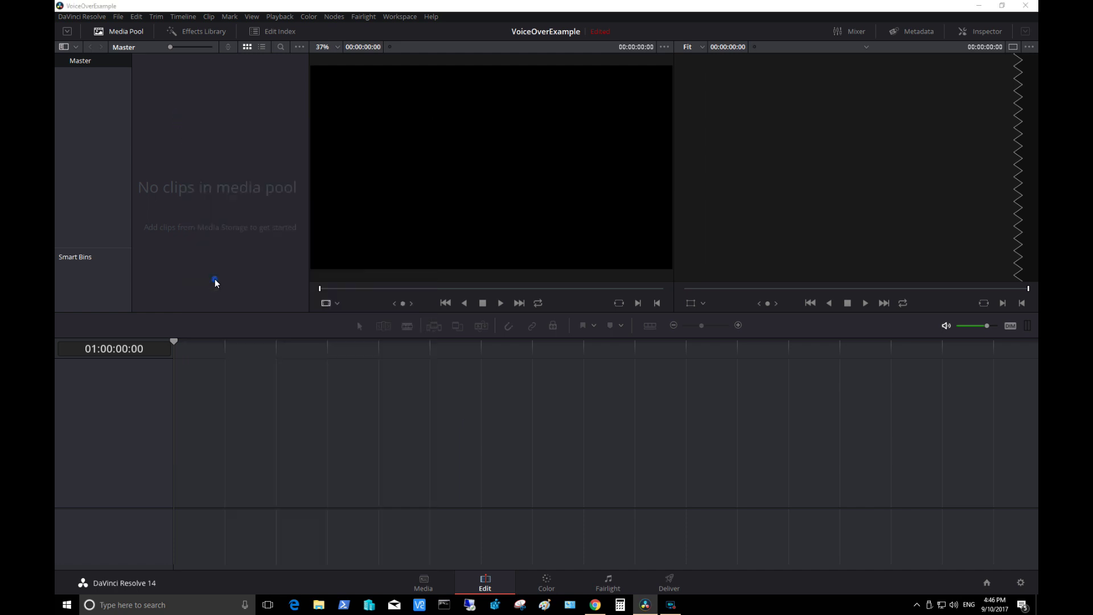
left_click(457, 90)
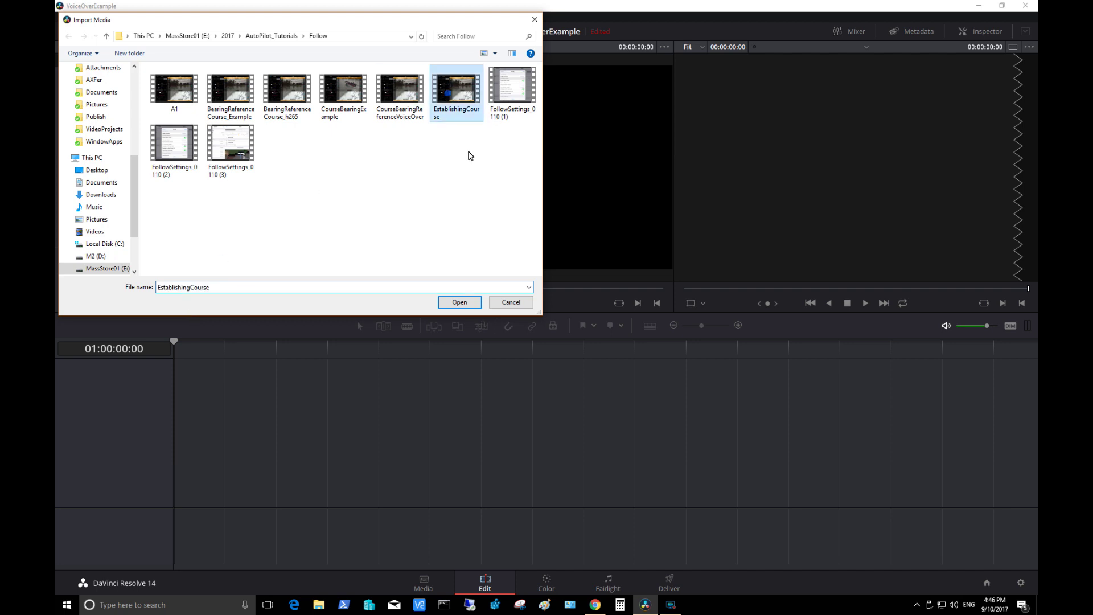
left_click(458, 302)
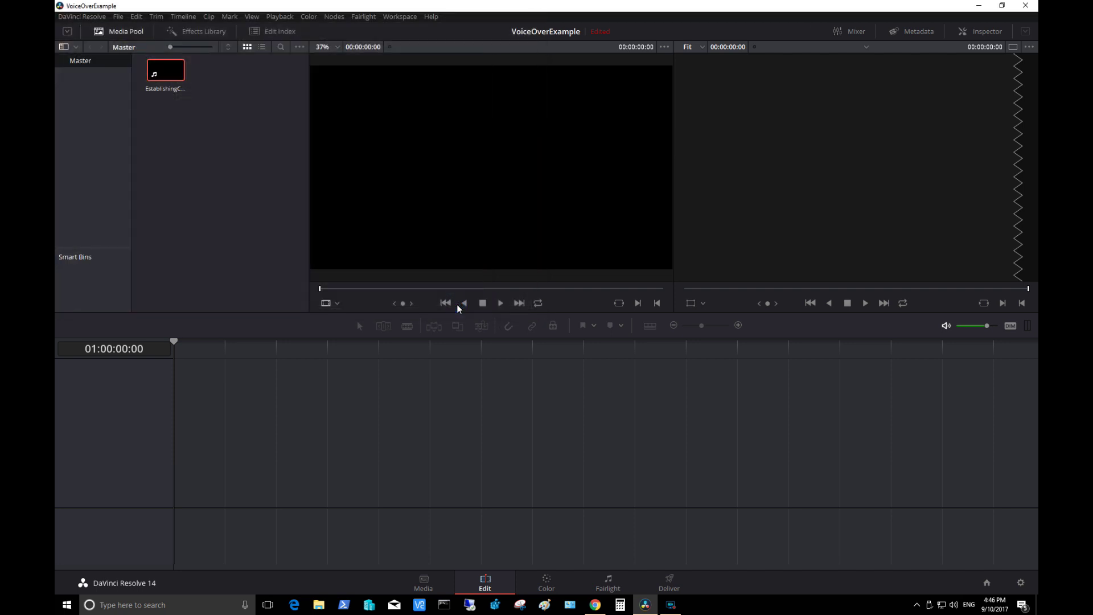
mouse_move(174, 74)
left_mouse_down()
mouse_move(153, 491)
mouse_move(181, 494)
left_mouse_up()
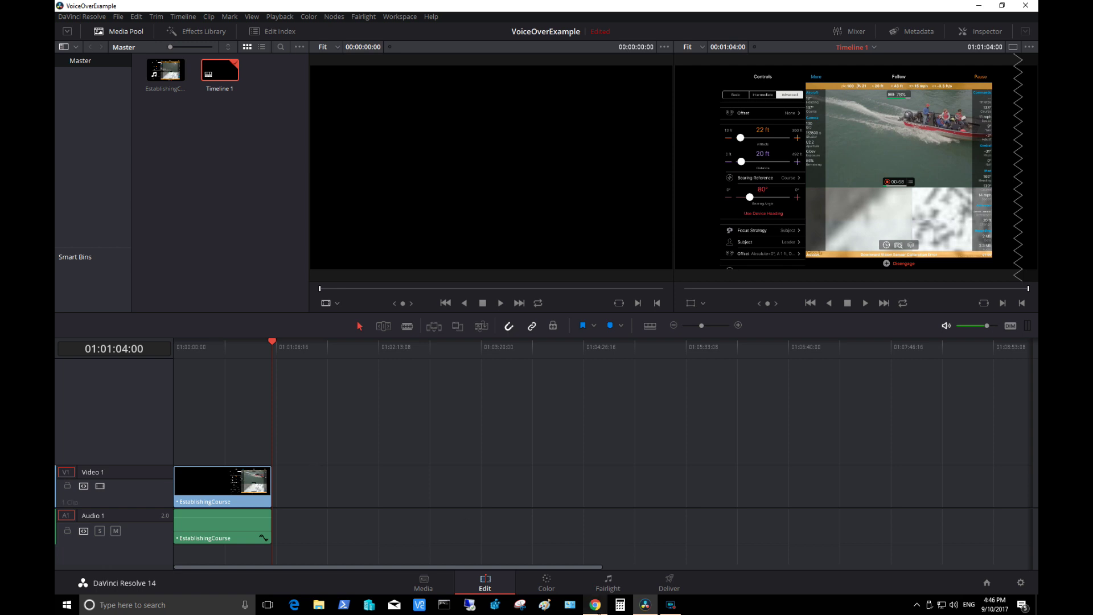
left_click(609, 584)
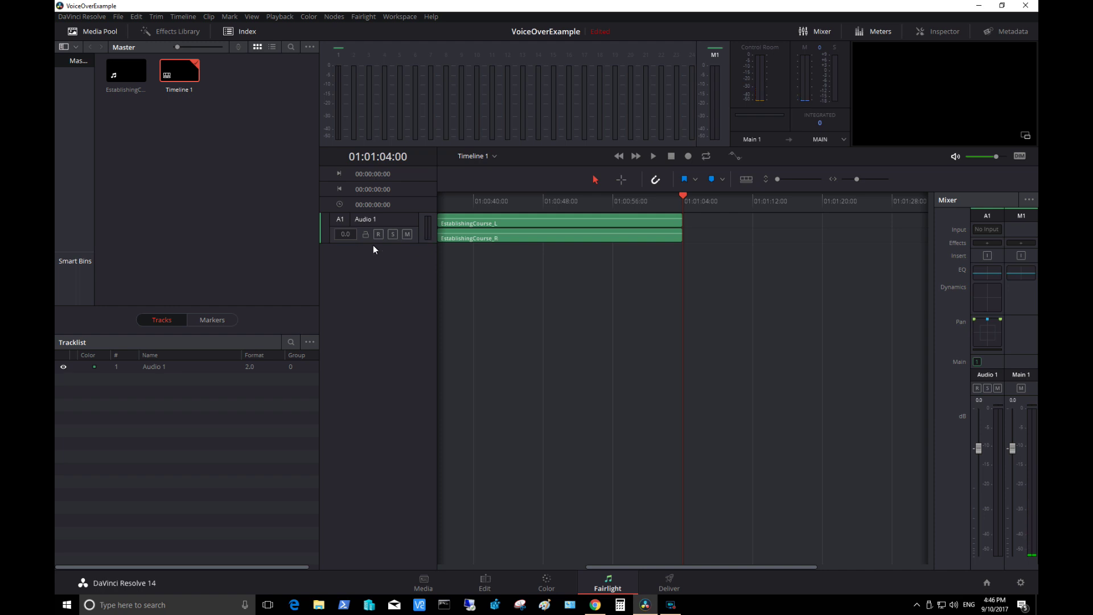
Add a stereo audio track A2 and rename it from Audio 2 to VoiceOver.
right_click(376, 283)
mouse_move(405, 286)
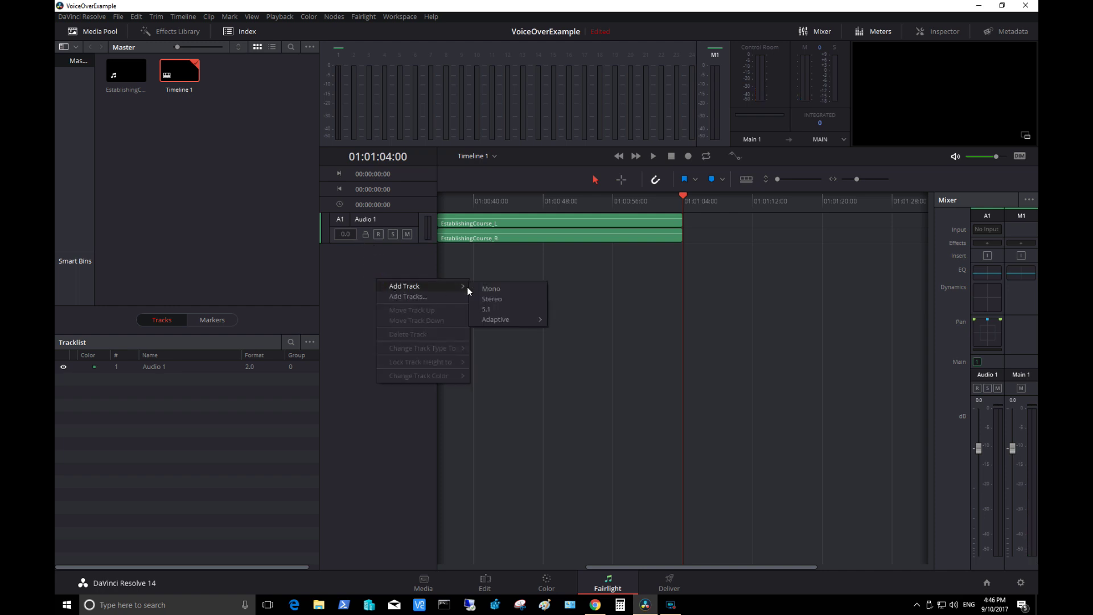
left_click(492, 300)
left_click(380, 247)
type("VoiceOver")
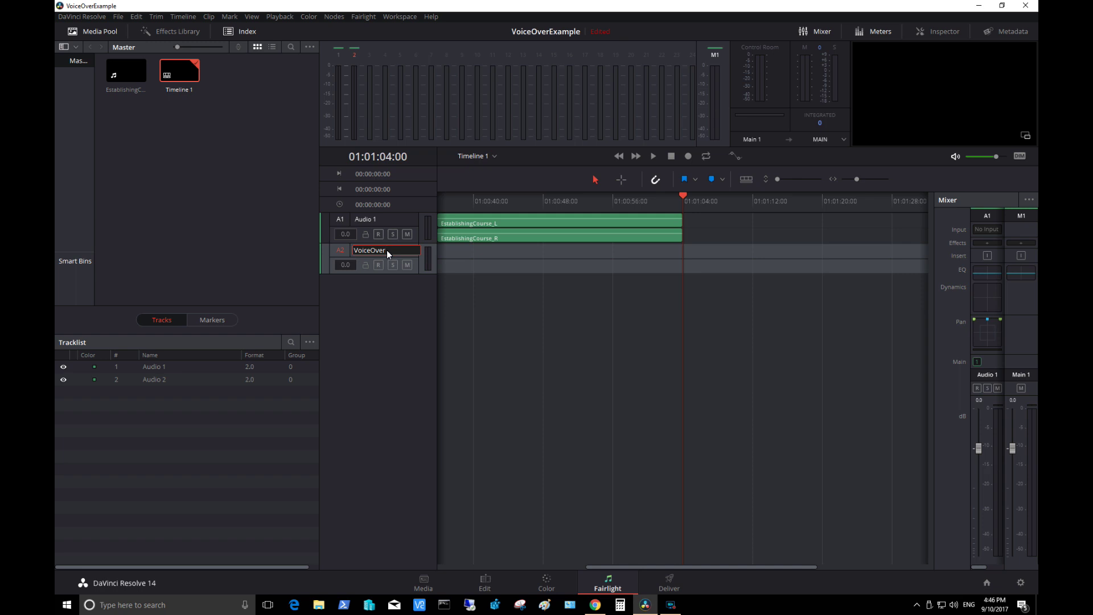
left_click(388, 313)
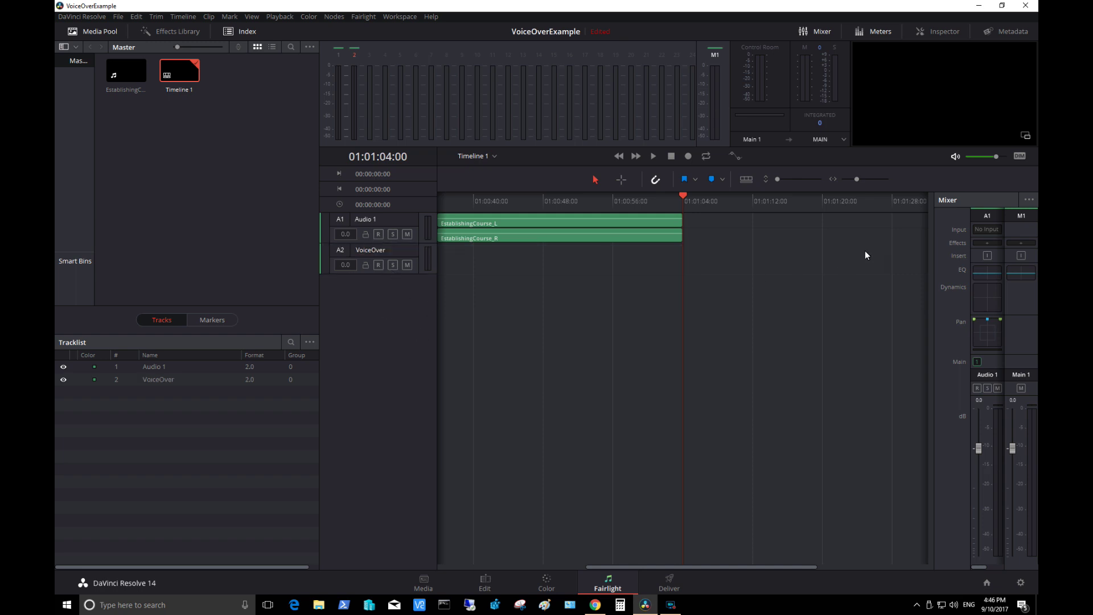
left_click(363, 16)
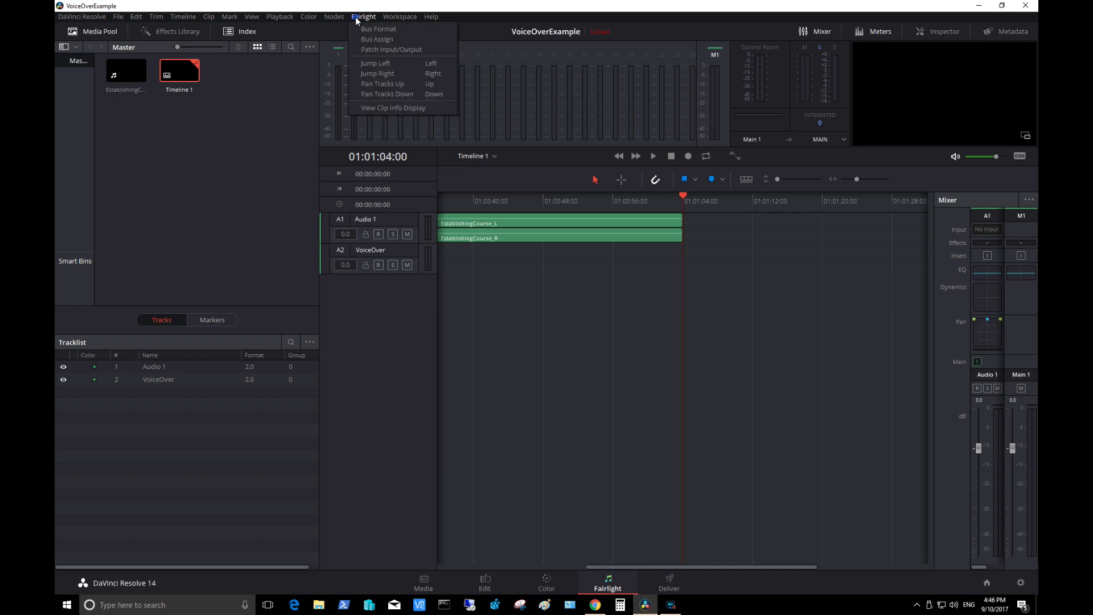
In Patch Input/Output, show Track Input destinations and select VoiceOver-L and VoiceOver-R.
left_click(372, 49)
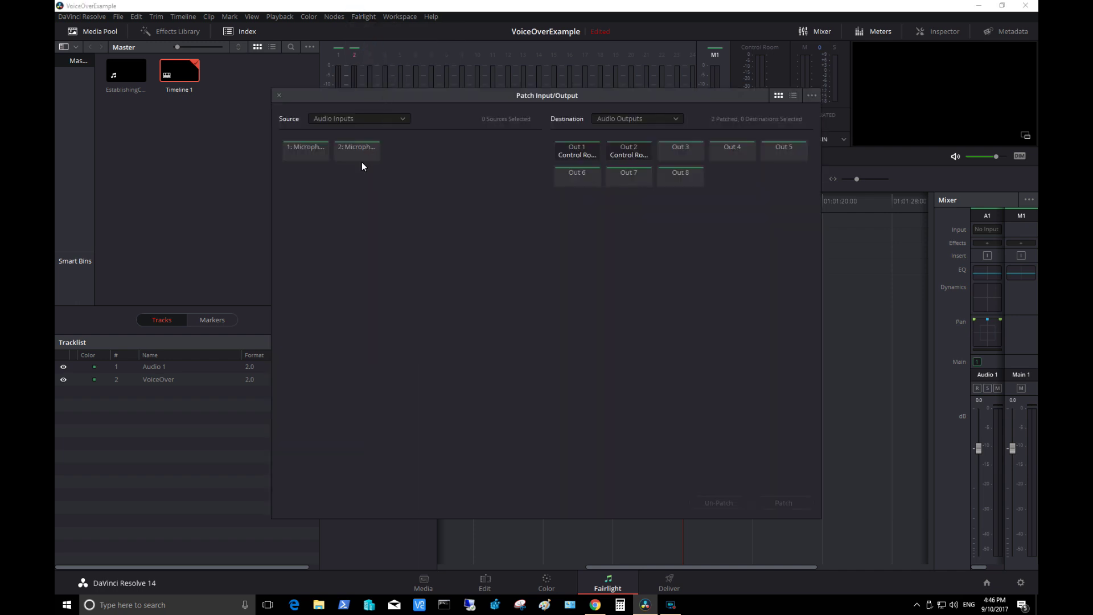
left_click(674, 117)
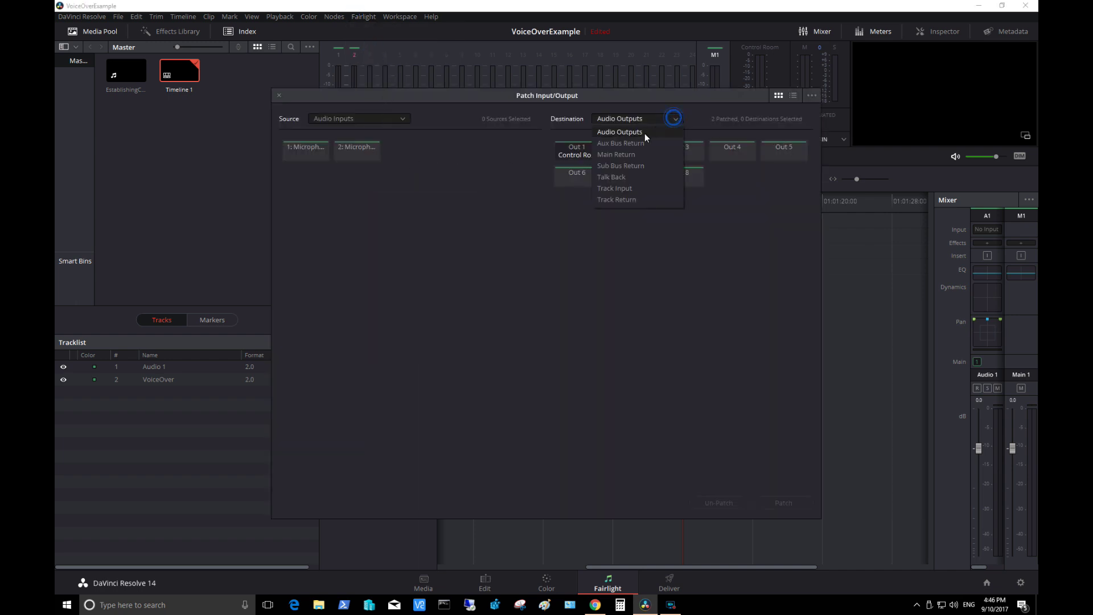
left_click(635, 190)
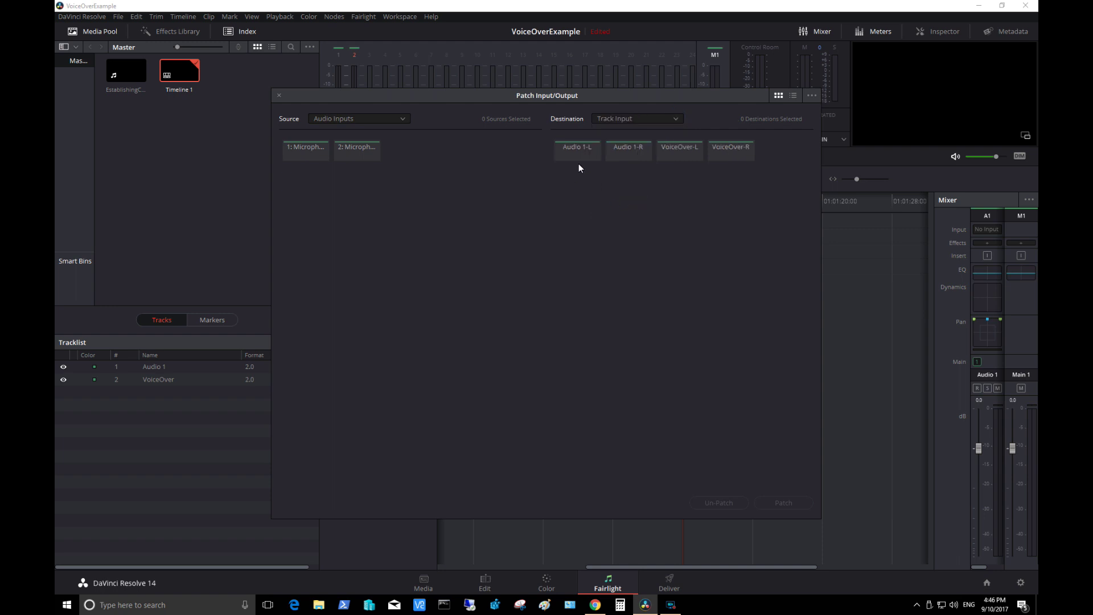
left_click(679, 147)
left_click(730, 147, "ctrl")
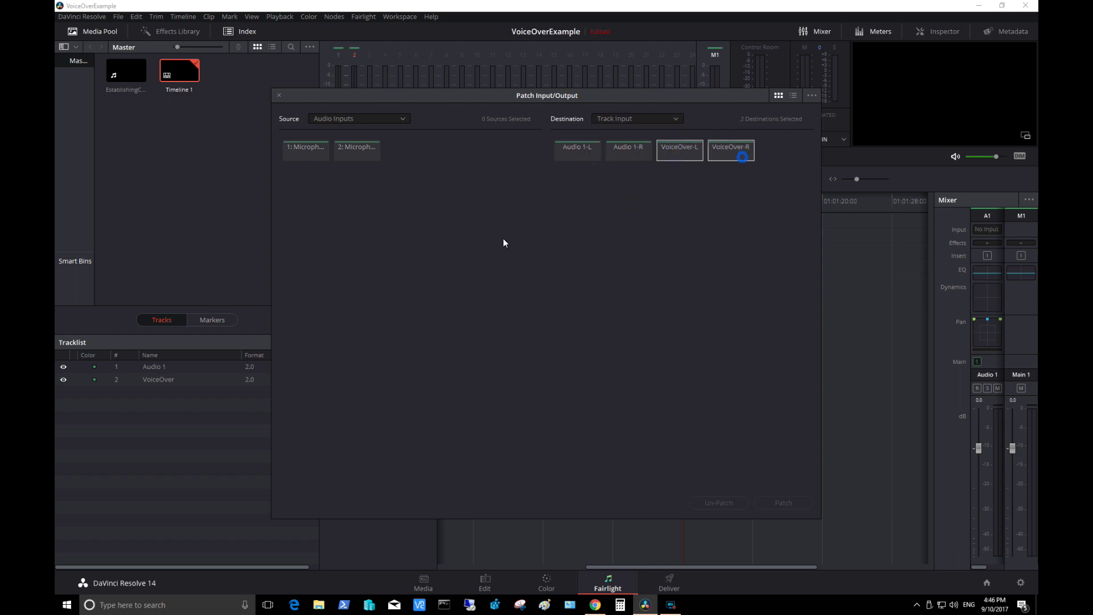
Patch both microphone inputs to those VoiceOver channels and arm the VoiceOver track.
left_click(304, 147)
left_click(356, 147, "ctrl")
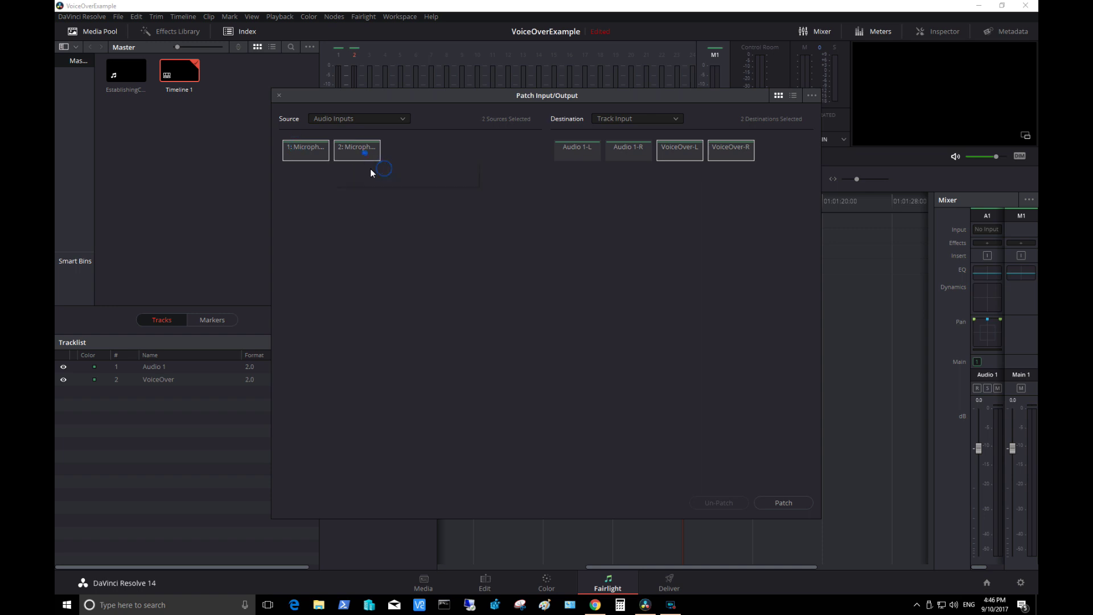
left_click(783, 503)
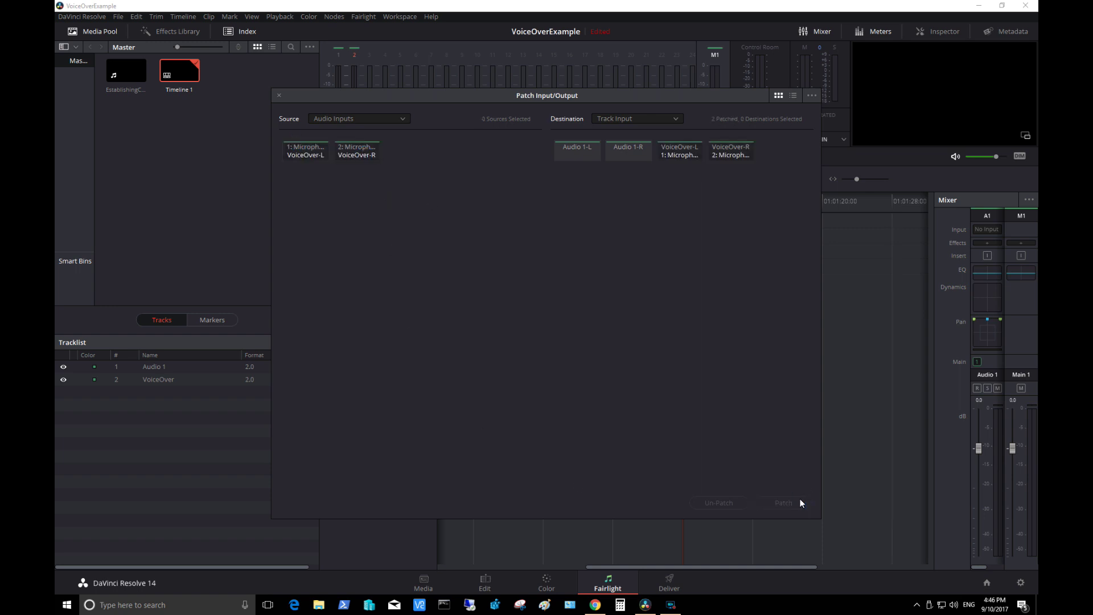
left_click(276, 97)
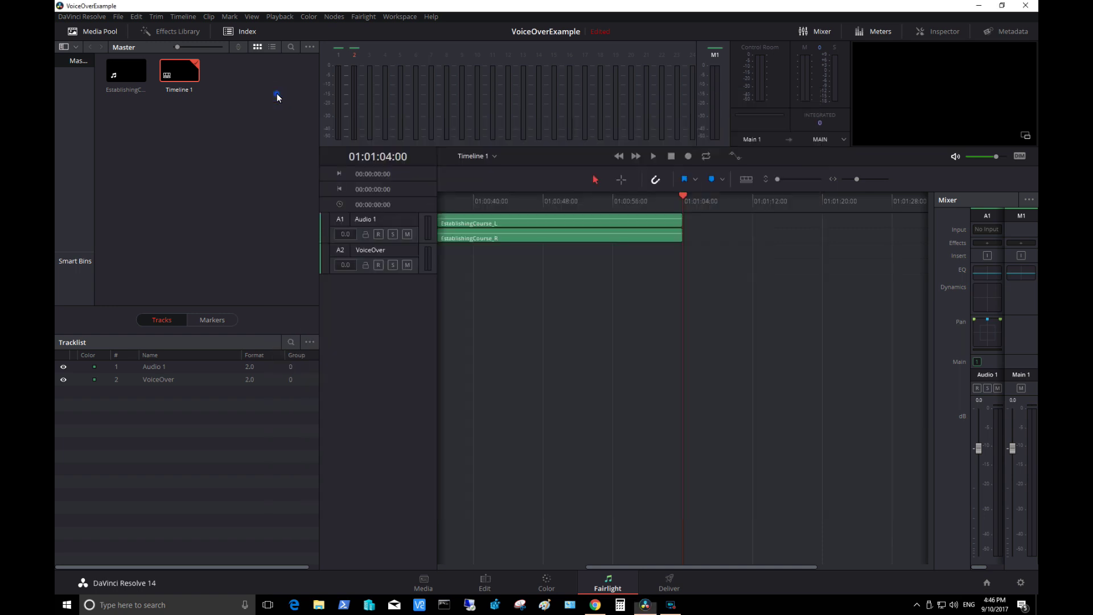
left_click(380, 265)
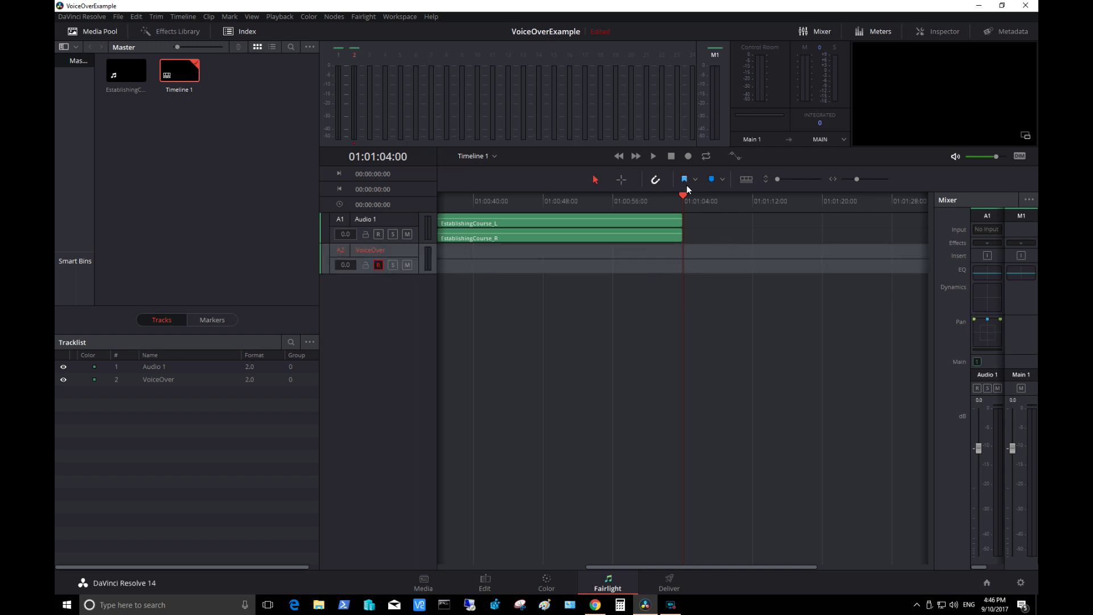
Return the playhead to the timeline start and begin recording the voiceover onto A2.
key("Home")
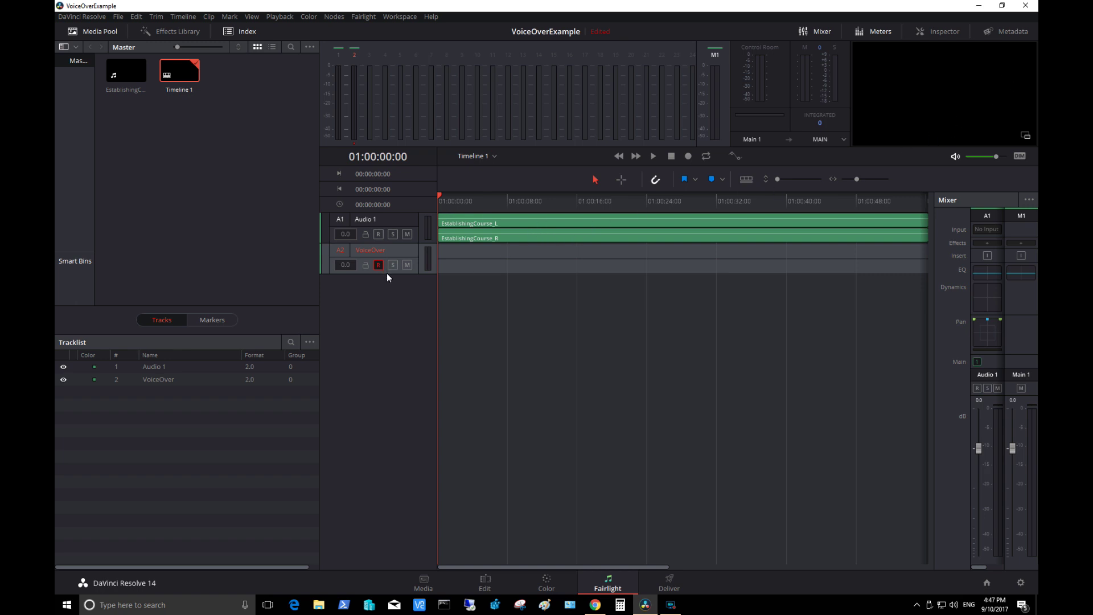
left_click(688, 156)
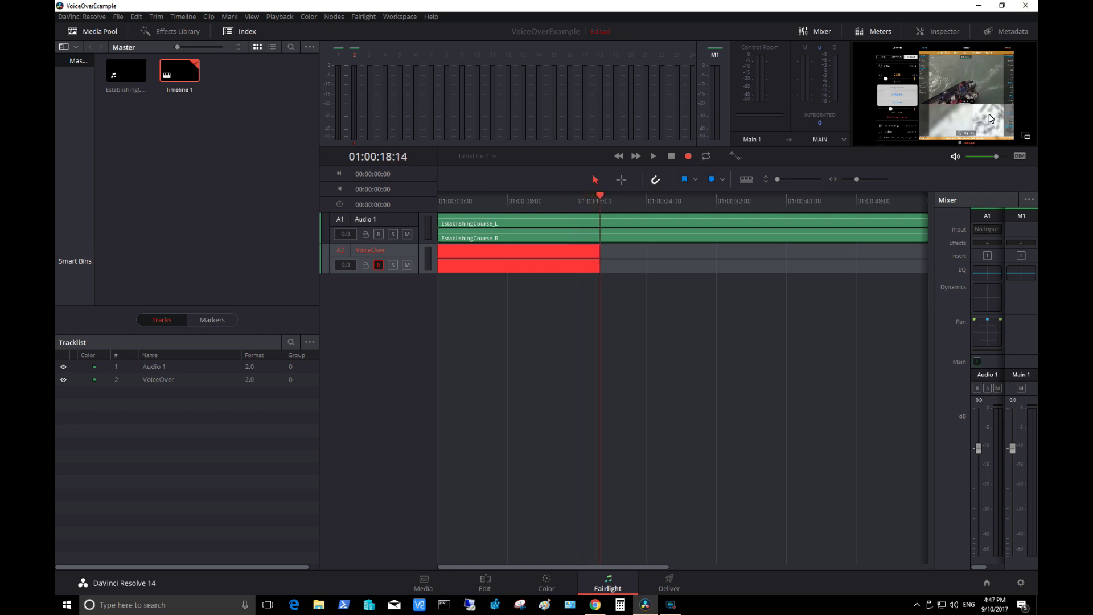
Float the viewer during recording, close it, and stop the roughly 38-second voiceover take.
left_click(1027, 138)
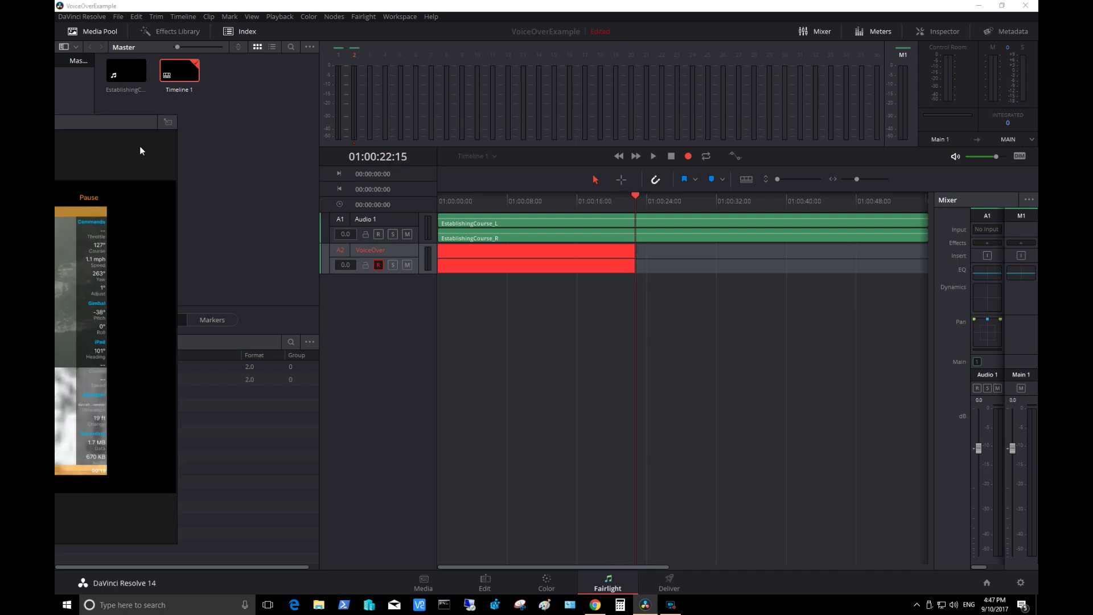
key("ctrl+f")
mouse_move(638, 126)
left_mouse_down()
mouse_move(360, 60)
mouse_move(382, 32)
left_mouse_up()
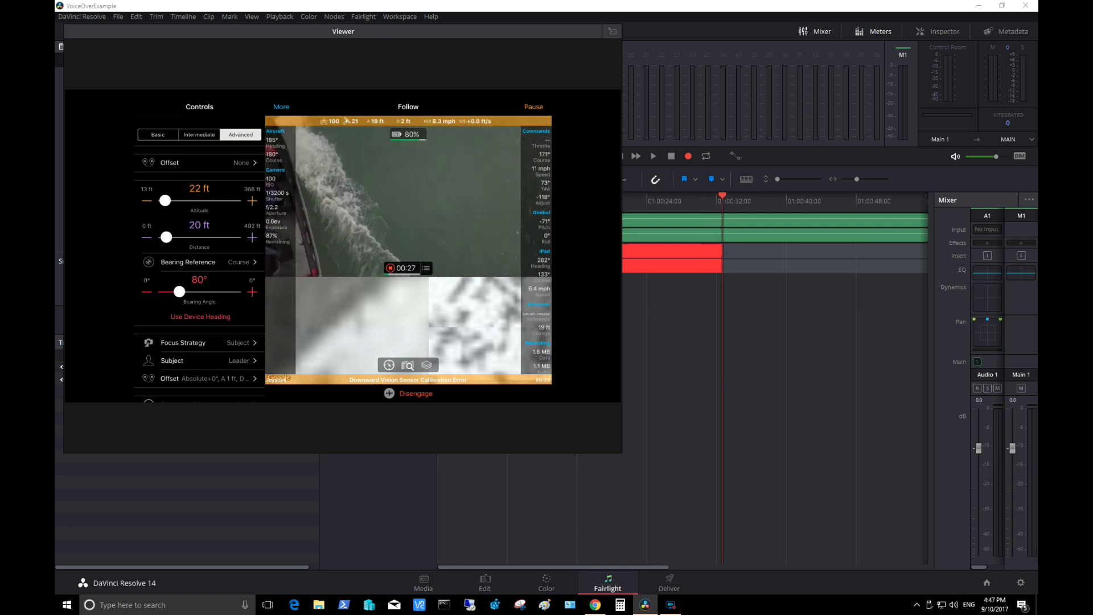
left_click(613, 31)
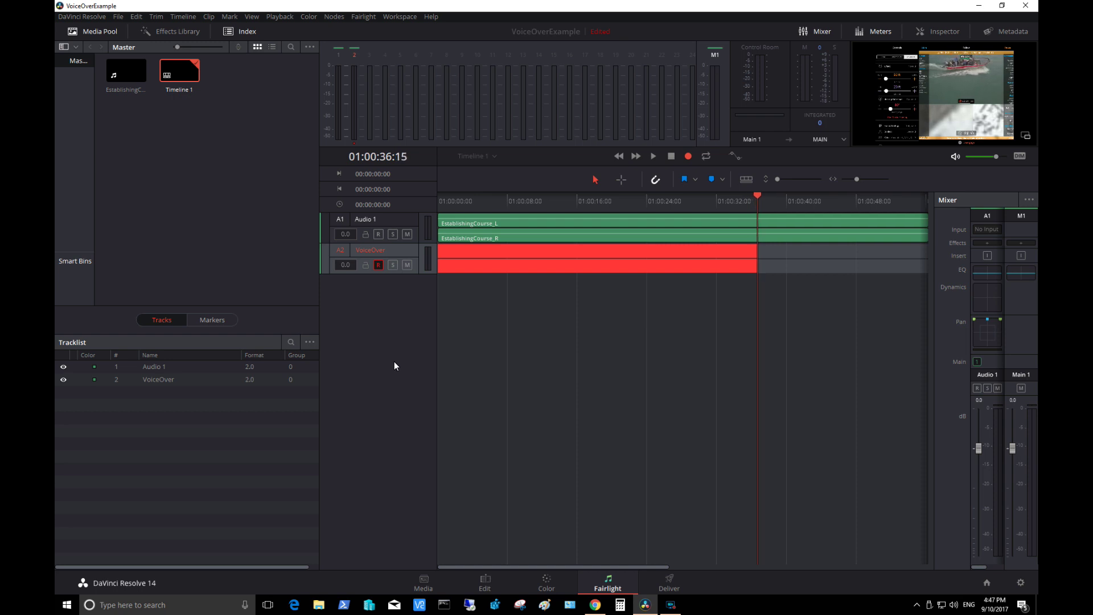
left_click(672, 157)
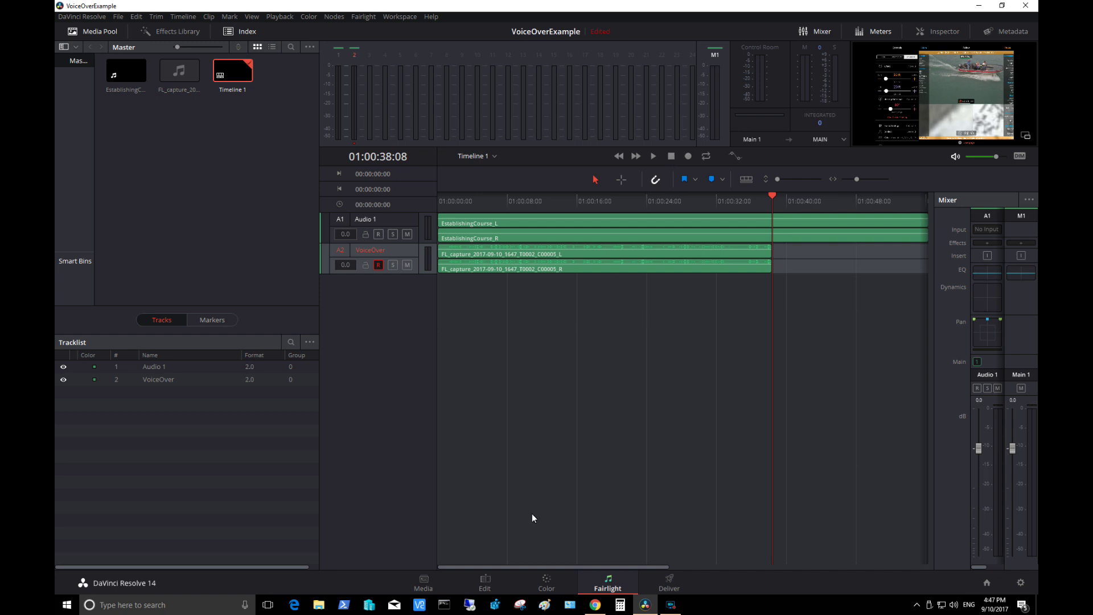
left_click(485, 581)
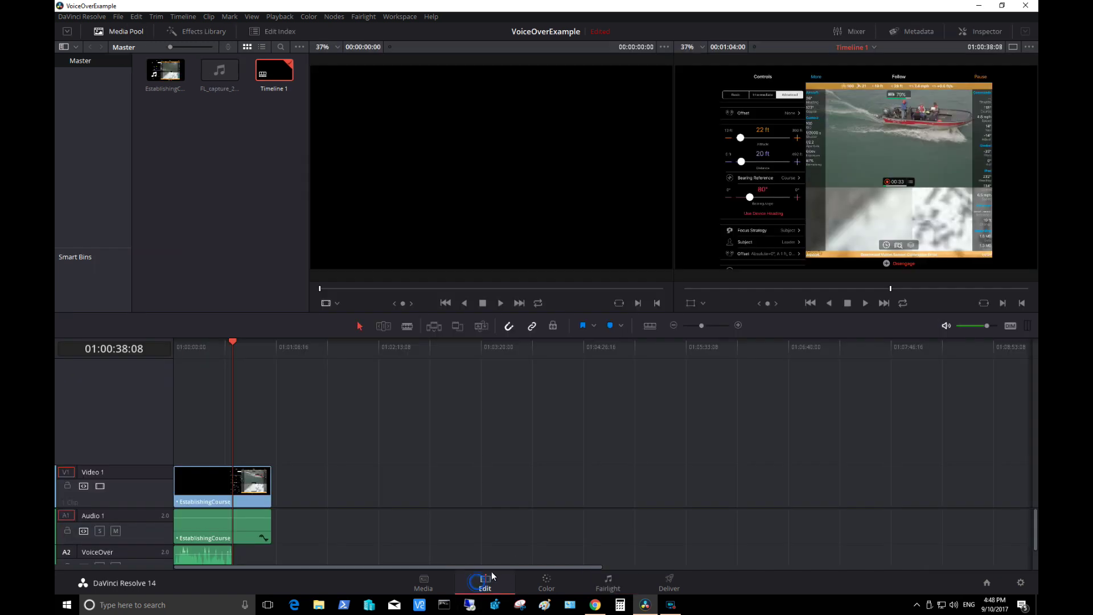
Mute Audio 1 and play the timeline from the start for about three seconds.
left_click(116, 532)
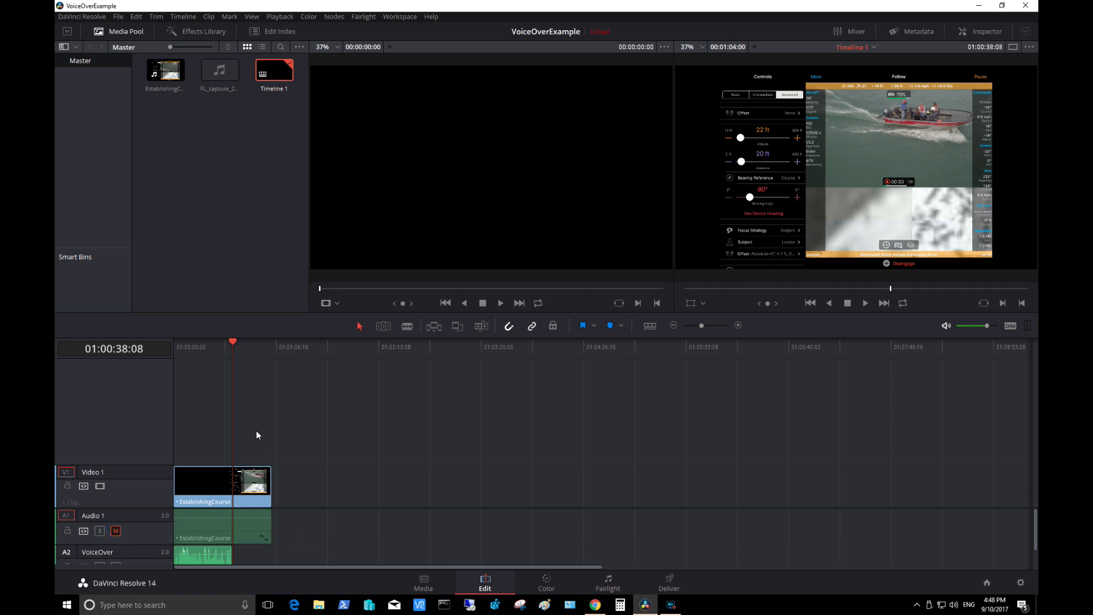
key("Home")
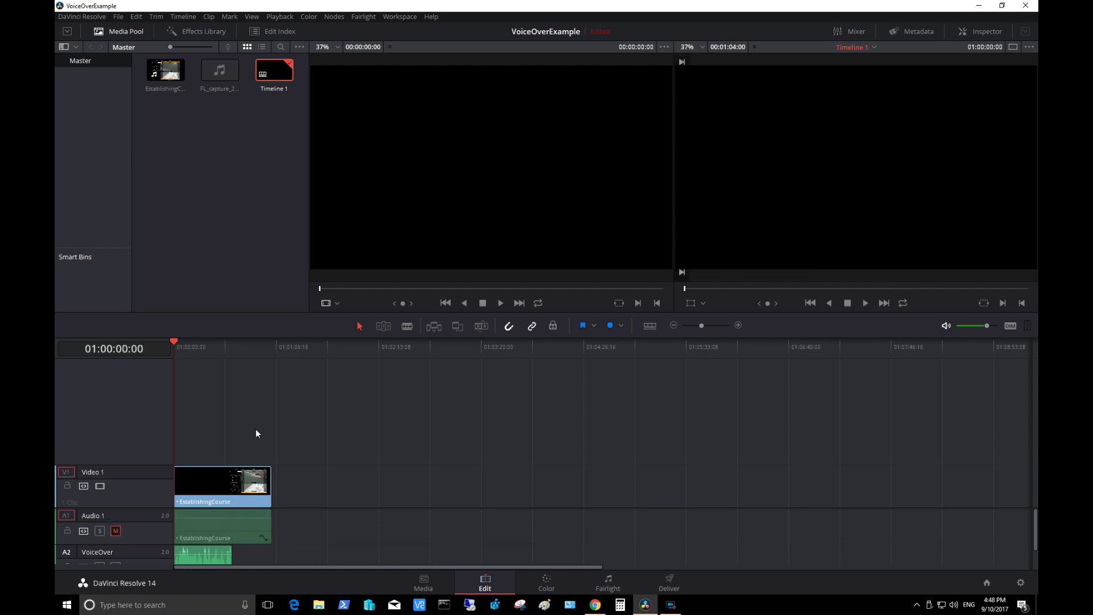
left_click(864, 301)
left_click(848, 304)
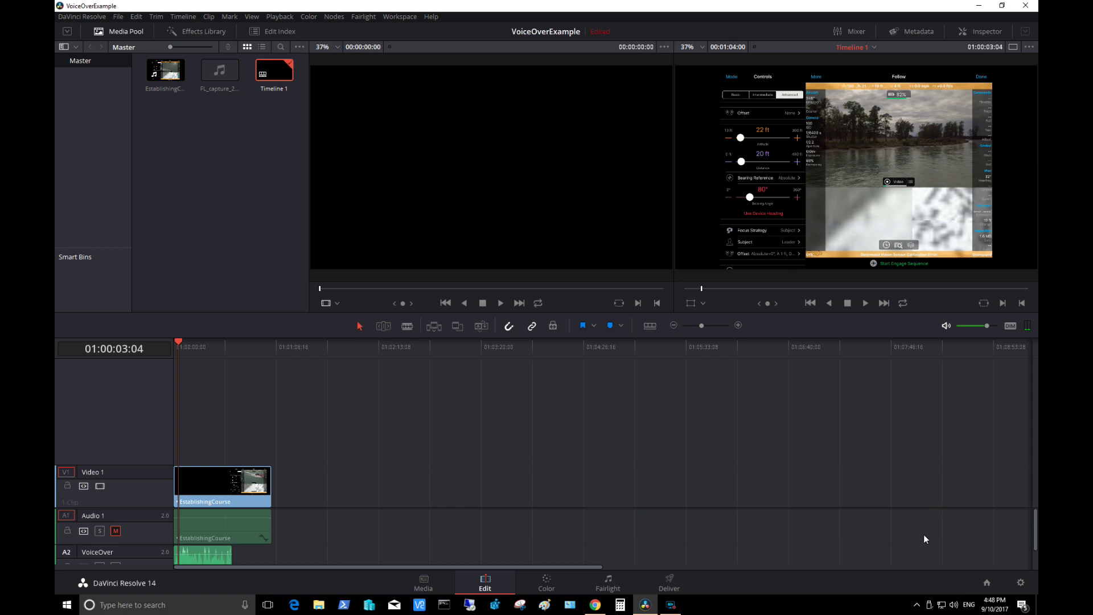
Open Windows Recording devices and the Realtek Microphone's properties.
left_click(954, 604)
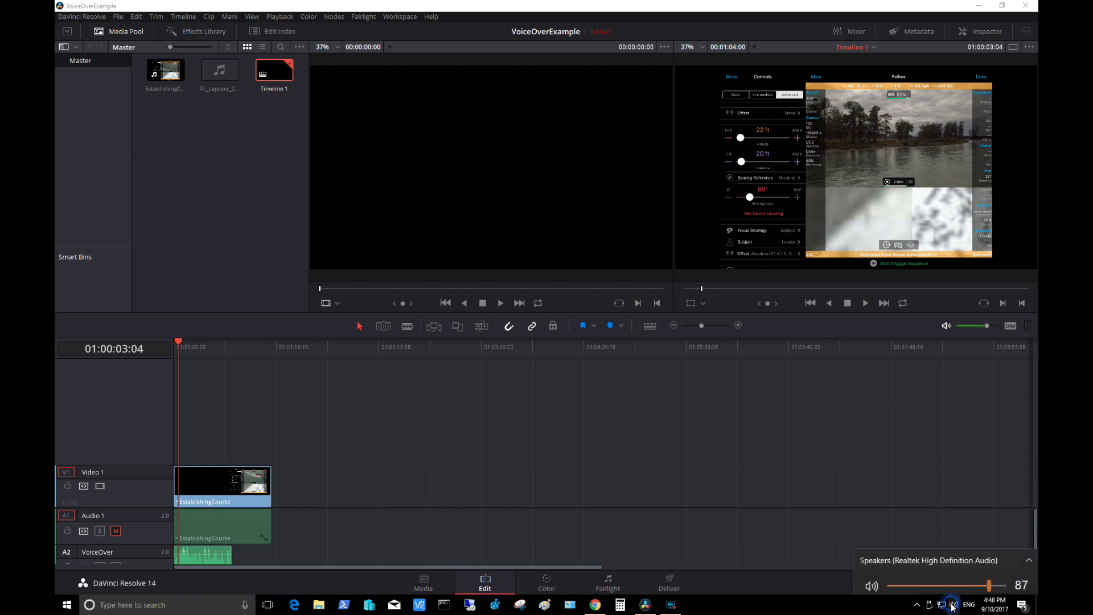
right_click(953, 604)
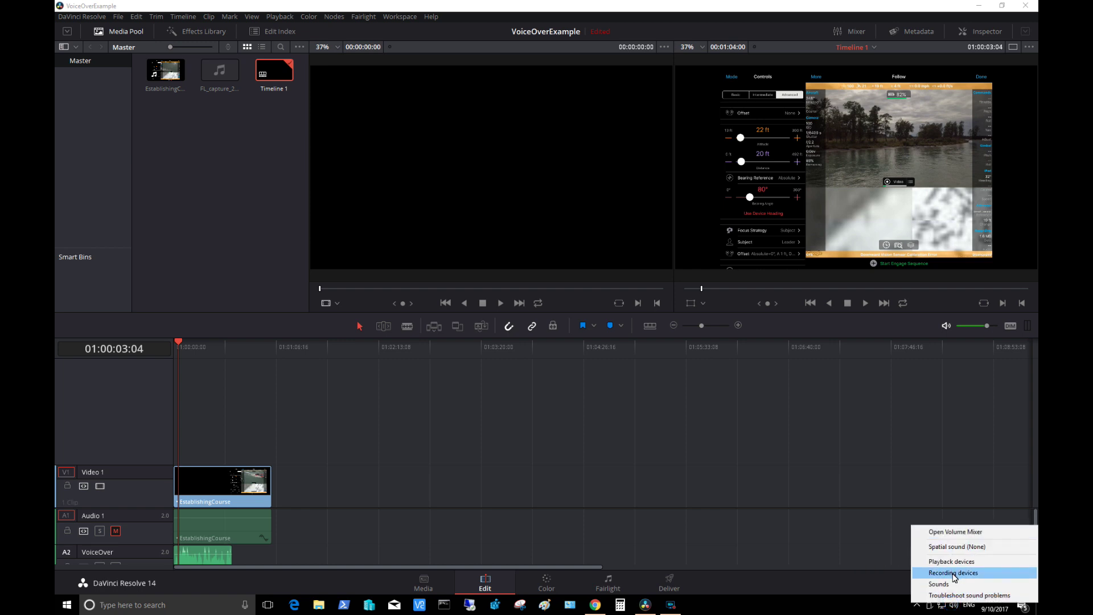
left_click(955, 573)
left_click(211, 149)
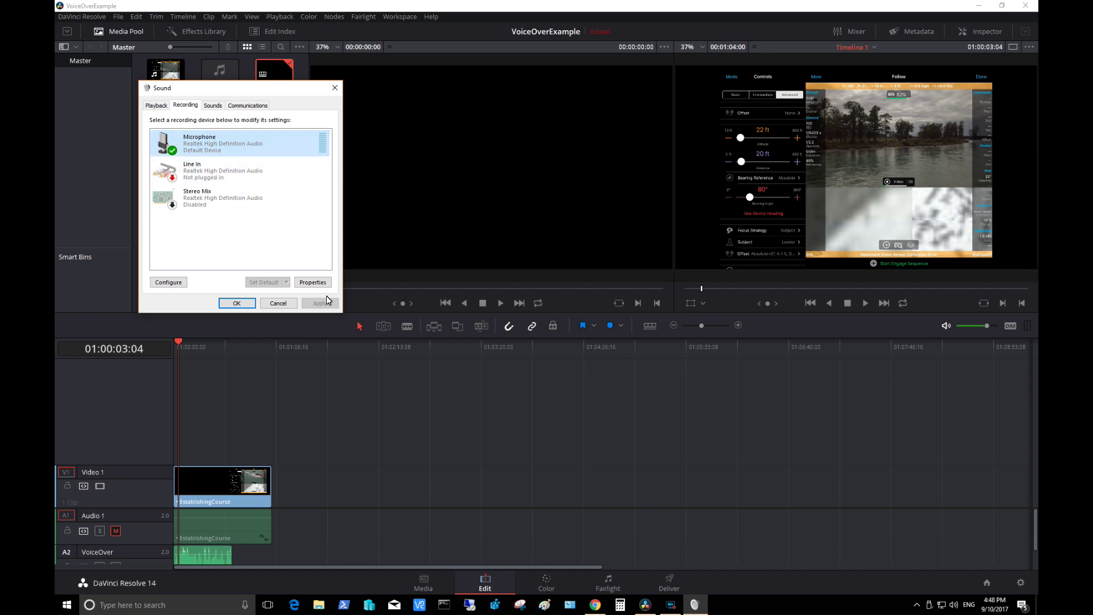
left_click(312, 282)
Keep the microphone's default format at 2 channel, 16 bit, 48000 Hz (DVD Quality) and confirm both dialogs.
left_click(323, 143)
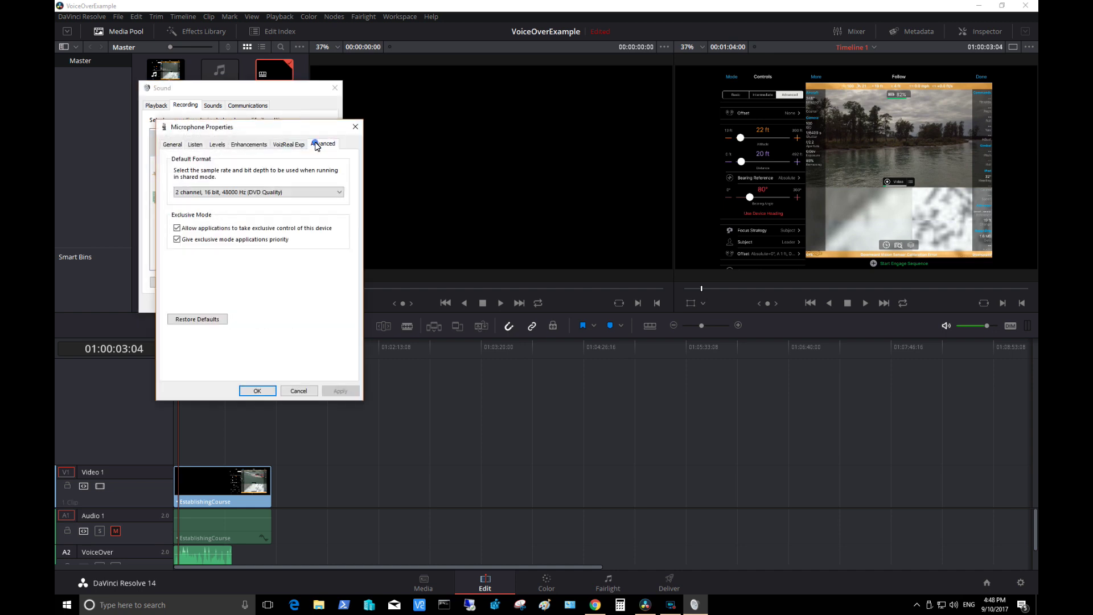
left_click(219, 193)
left_click(339, 192)
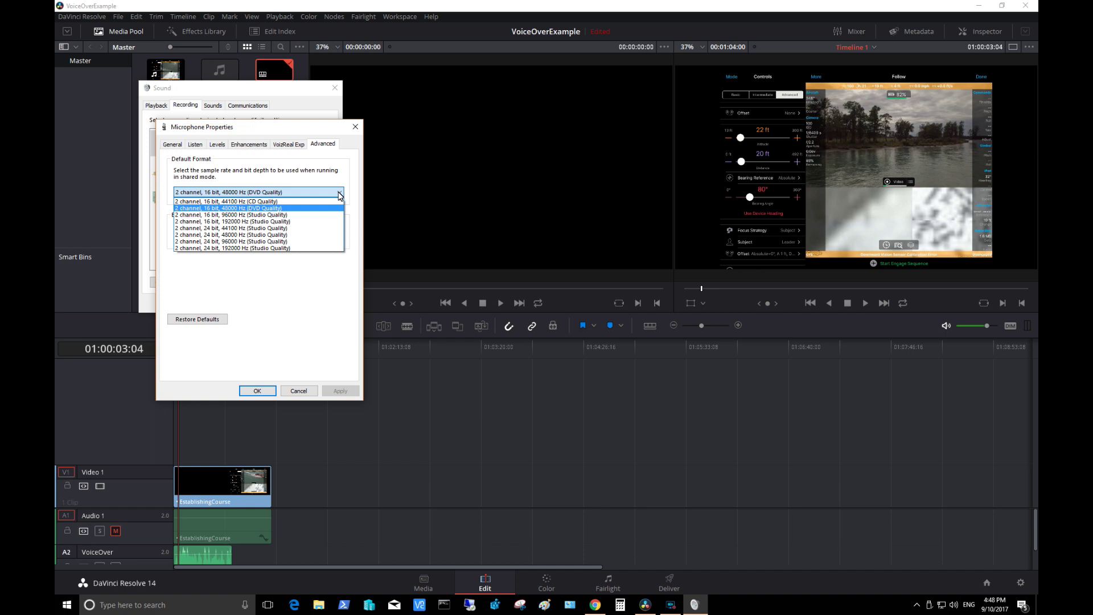
left_click(340, 195)
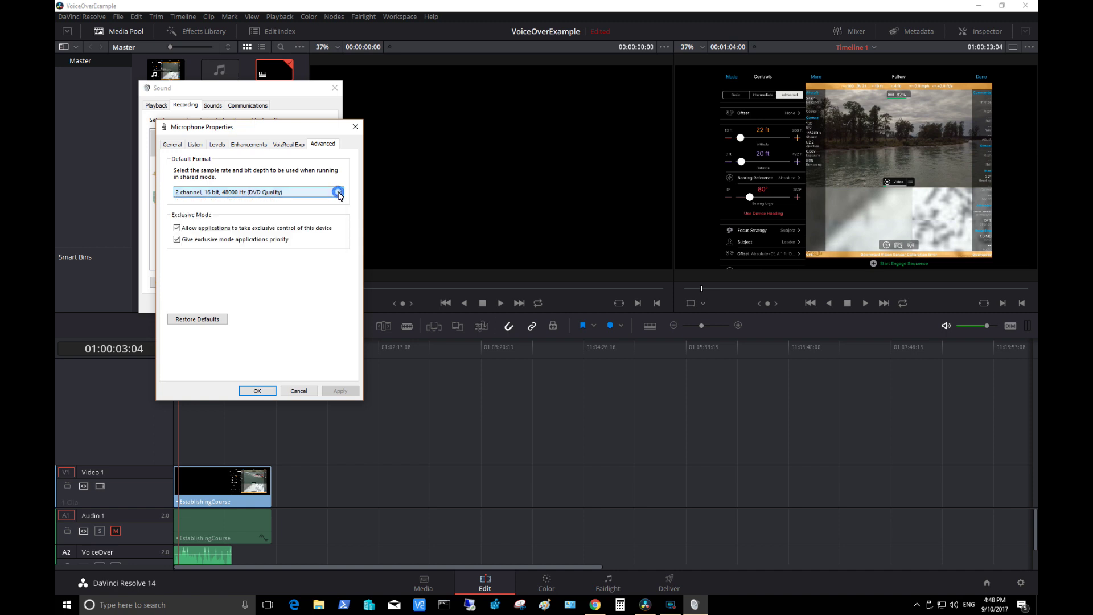
left_click(264, 388)
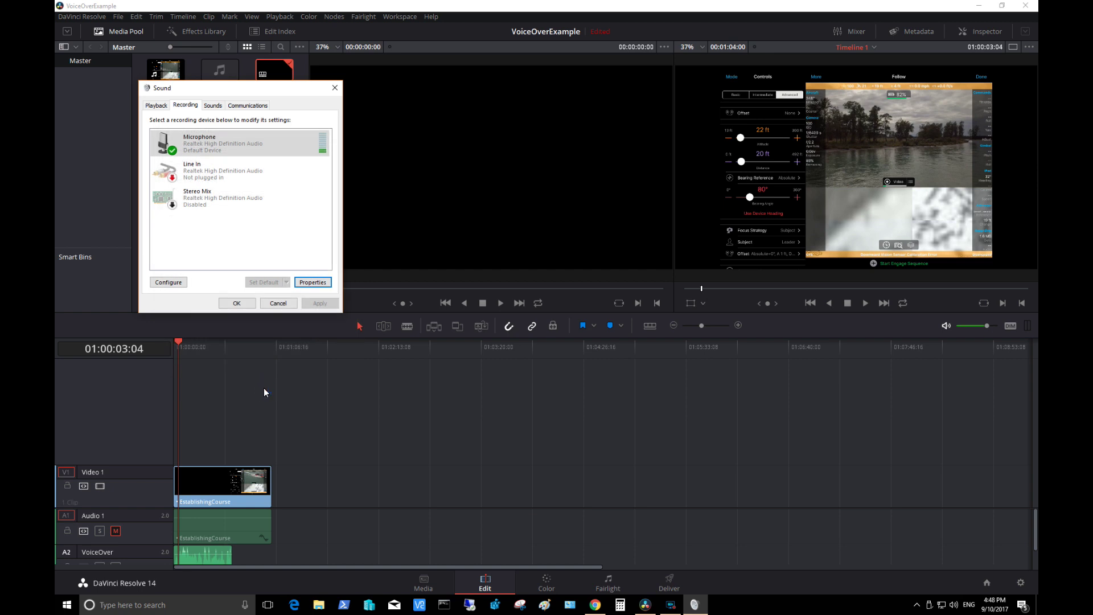
left_click(240, 304)
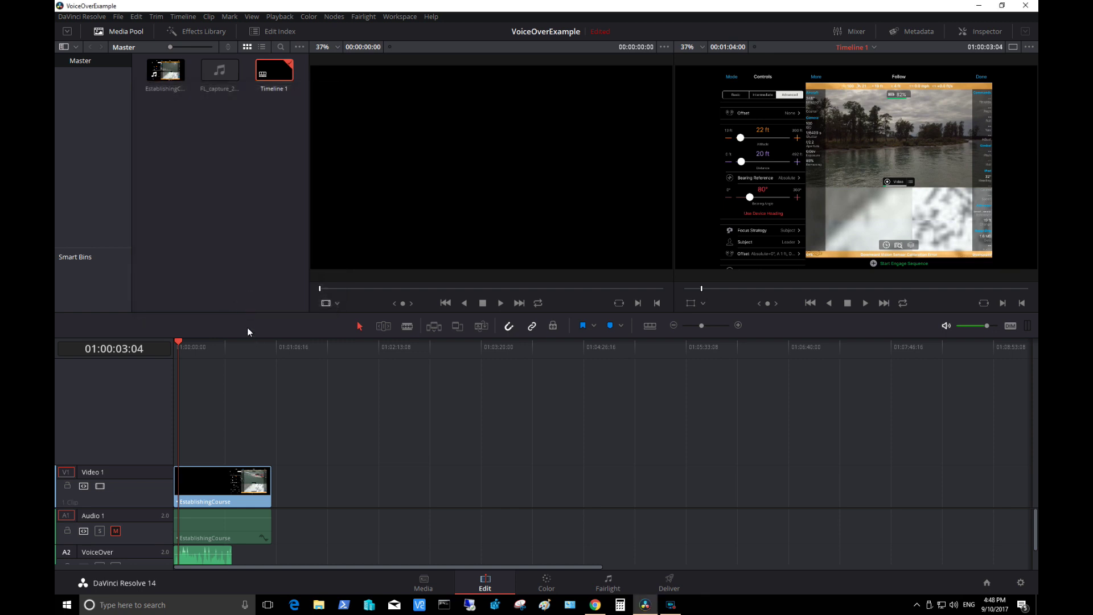